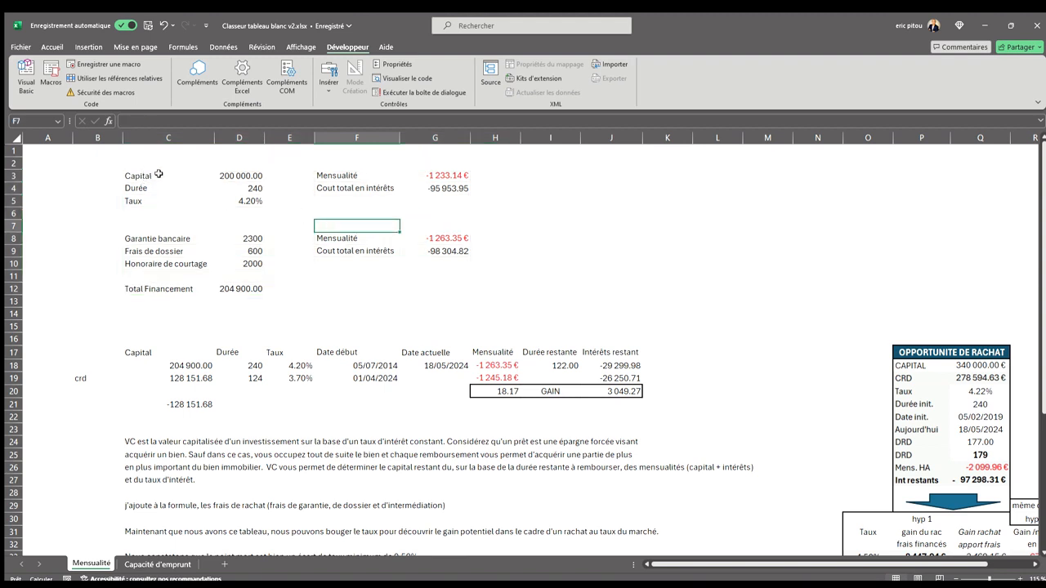
- Review the Capital, Durée and Taux inputs of the first loan, and switch to the Capacité d'emprunt sheet
click(244, 176)
click(247, 189)
click(247, 200)
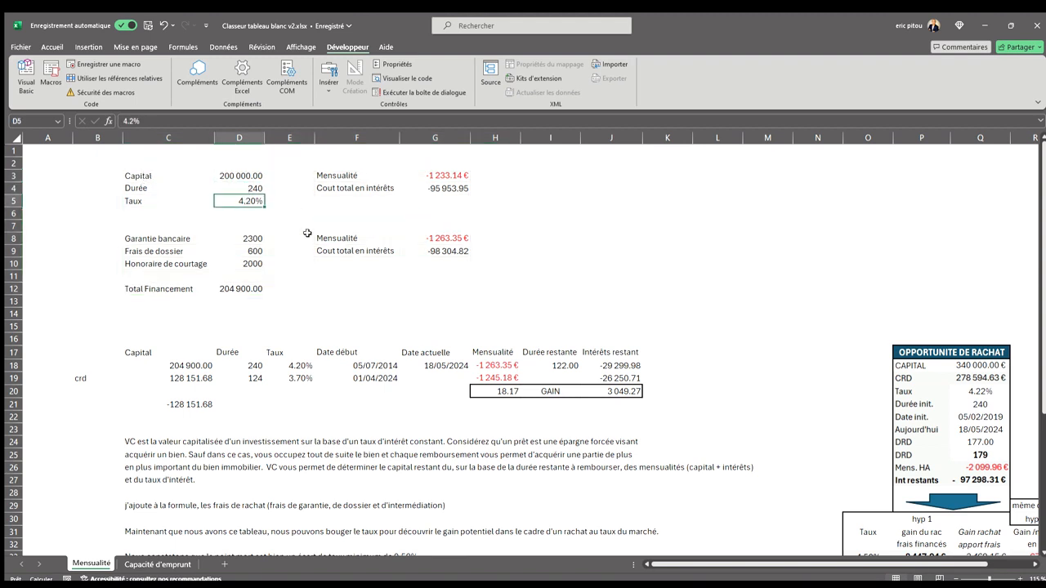
click(163, 564)
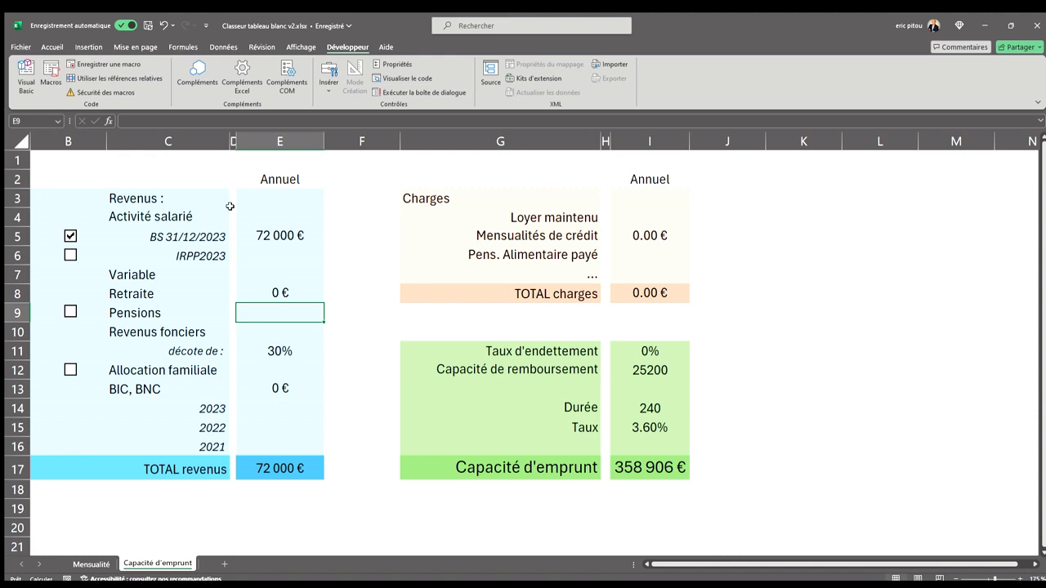
- Toggle the BS 31/12/2023 checkbox under Activité salarié, leaving that salary income excluded from the revenue total
click(192, 197)
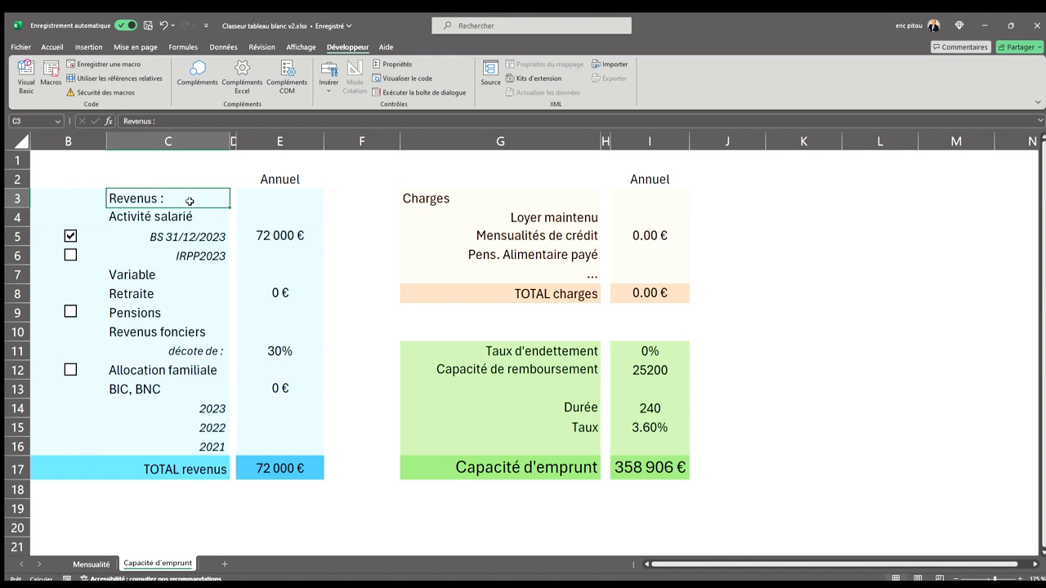
click(143, 215)
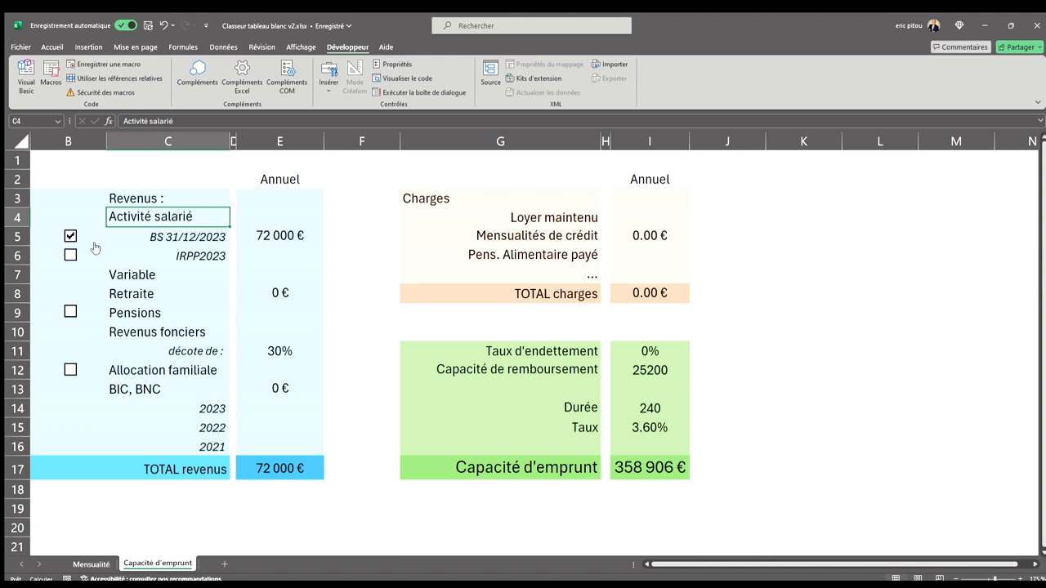
click(70, 236)
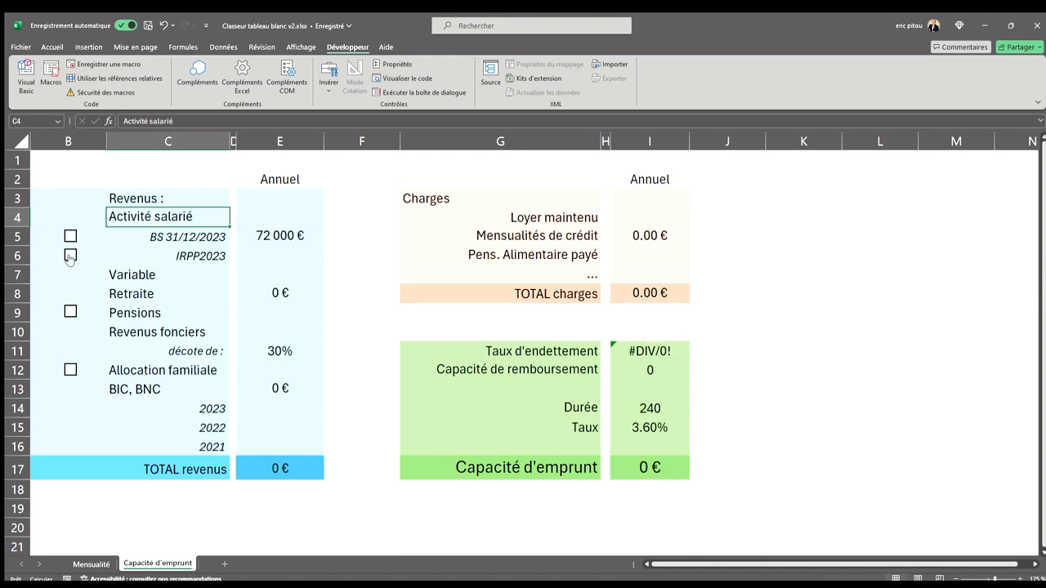
click(70, 237)
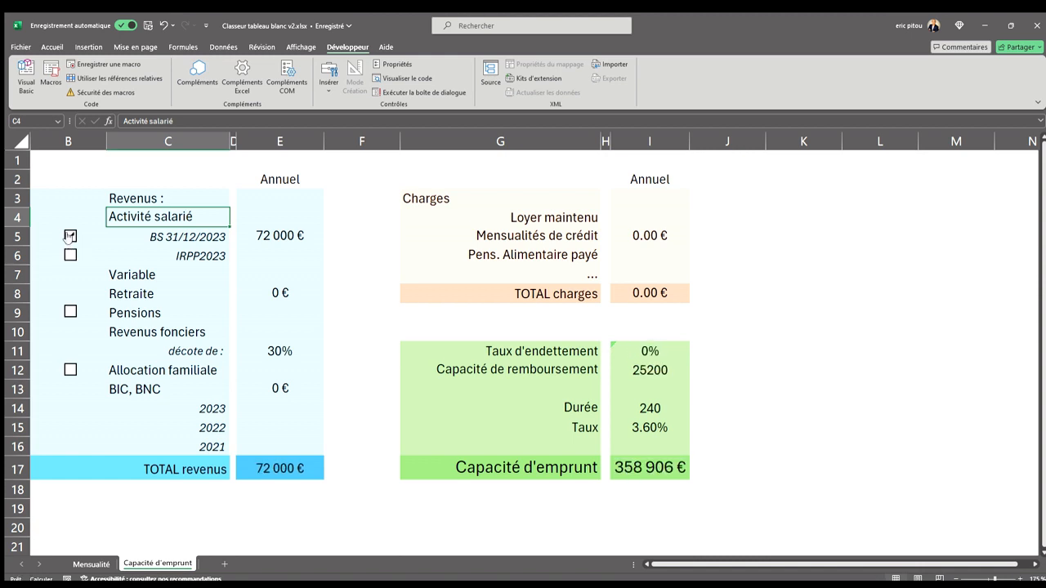
click(70, 236)
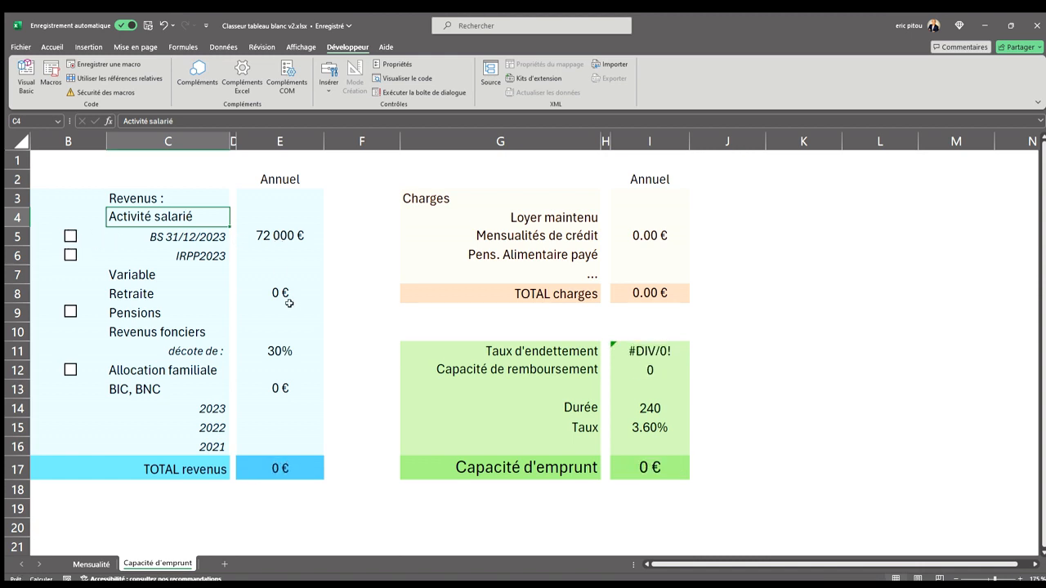
- Examine the revenue lines from BS 31/12/2023 through Variable, Retraite, Pensions and Revenus fonciers with its décote rate
click(189, 237)
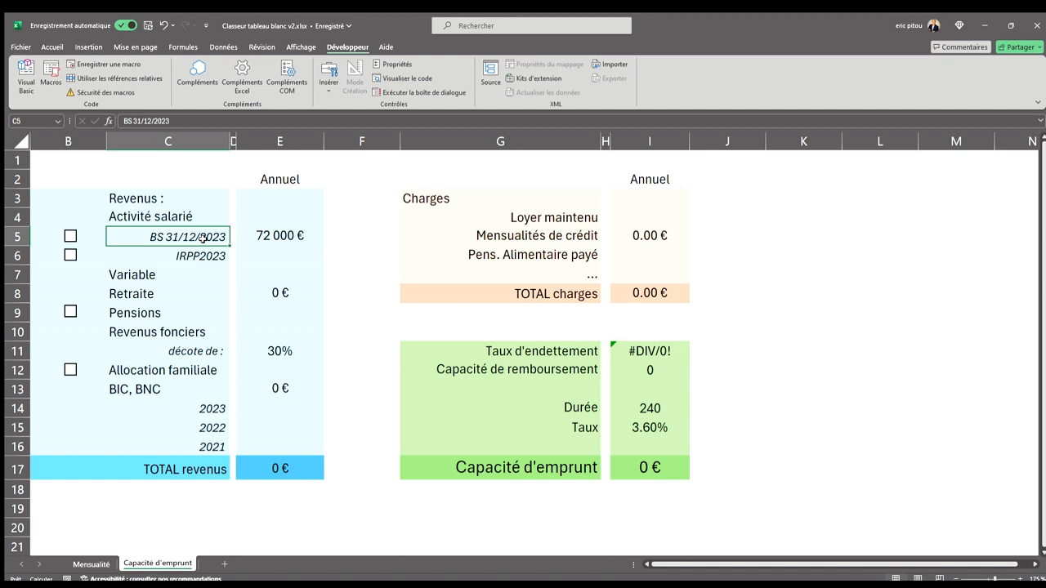
click(195, 256)
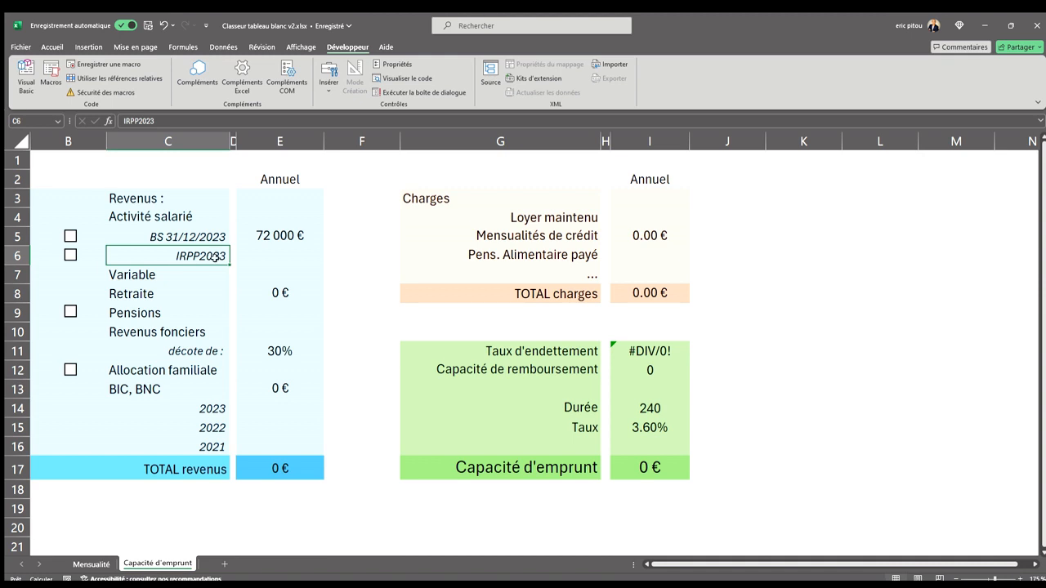
click(144, 275)
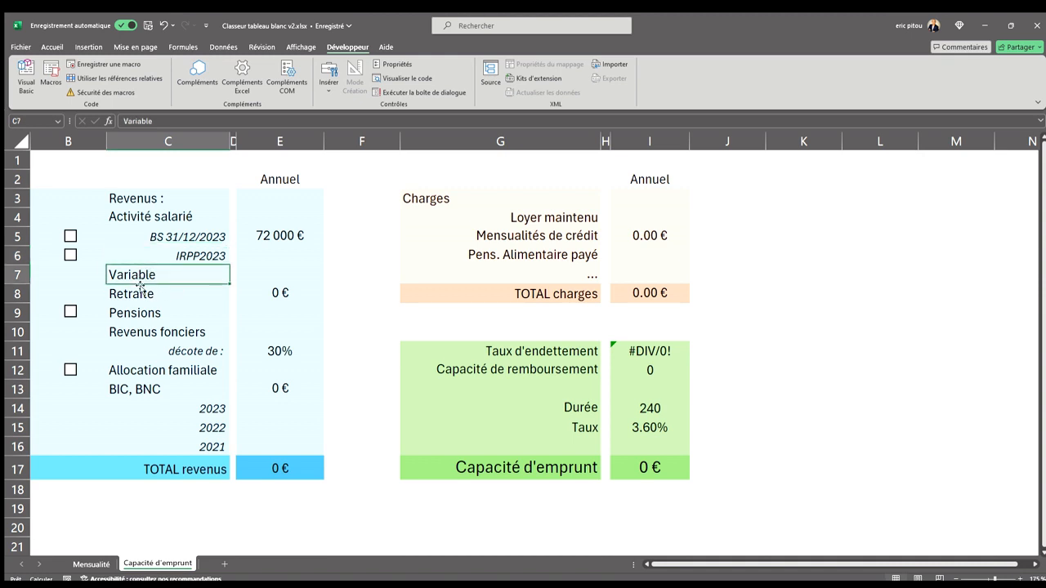
click(255, 276)
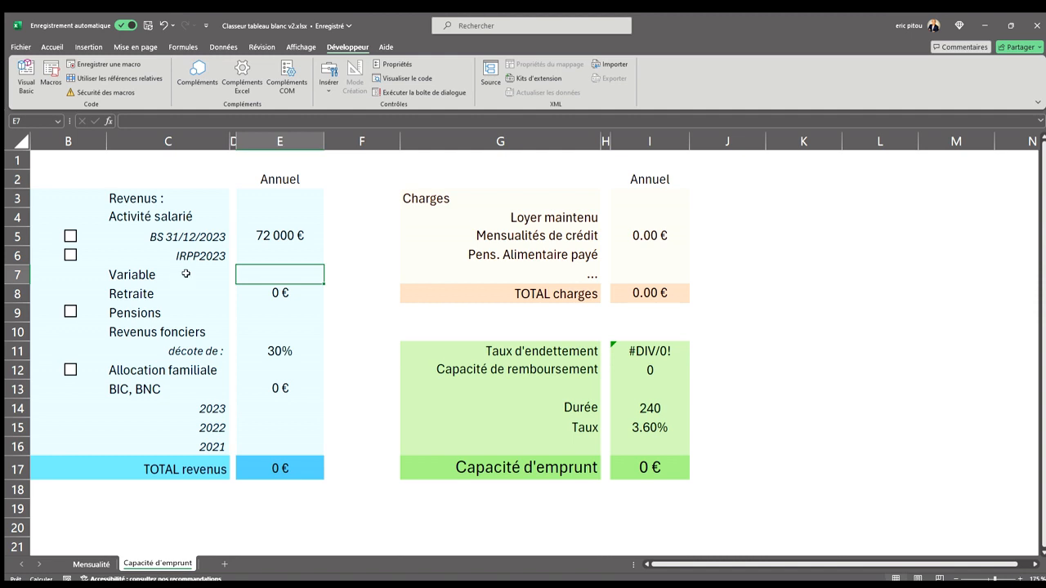
click(144, 293)
click(149, 313)
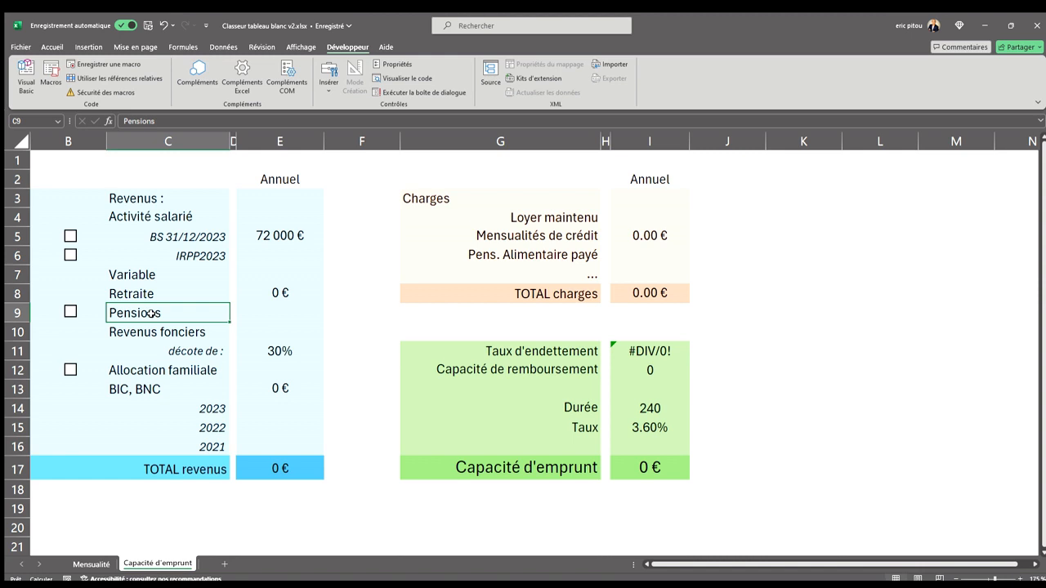
click(173, 331)
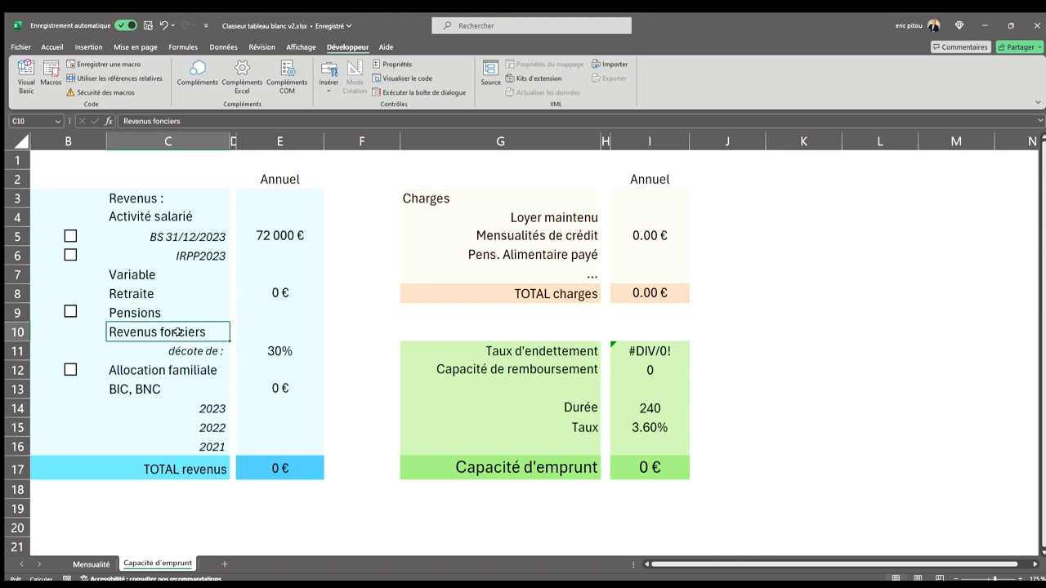
click(262, 334)
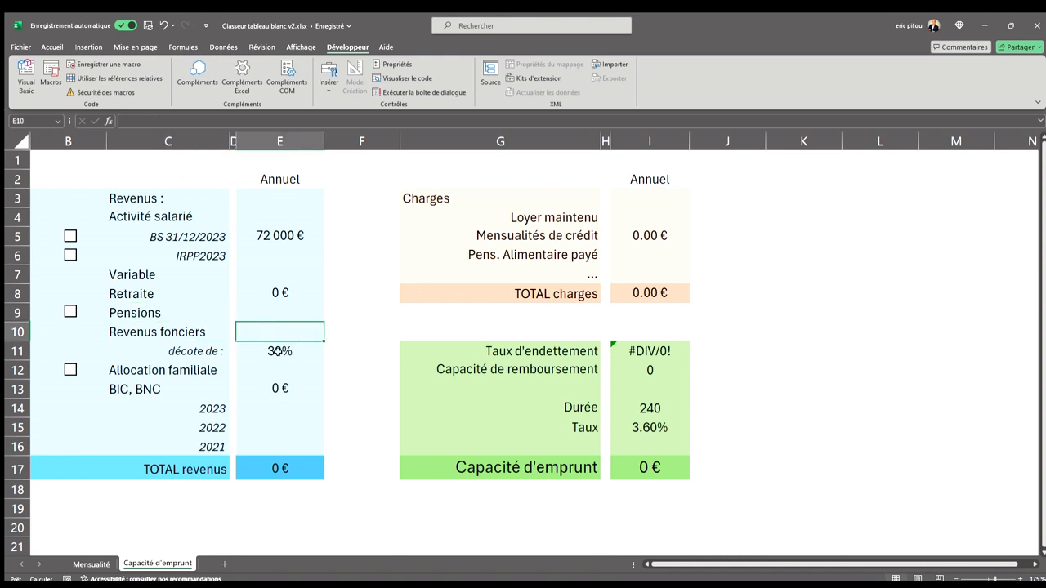
click(277, 351)
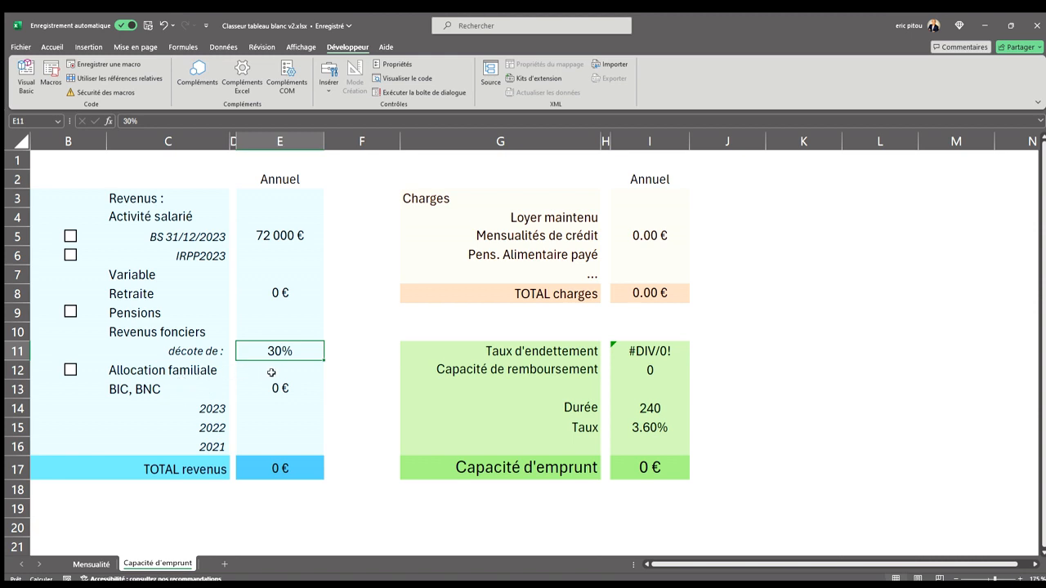
- Include the Allocation familiale line in the revenues and exclude it again
click(271, 373)
click(71, 370)
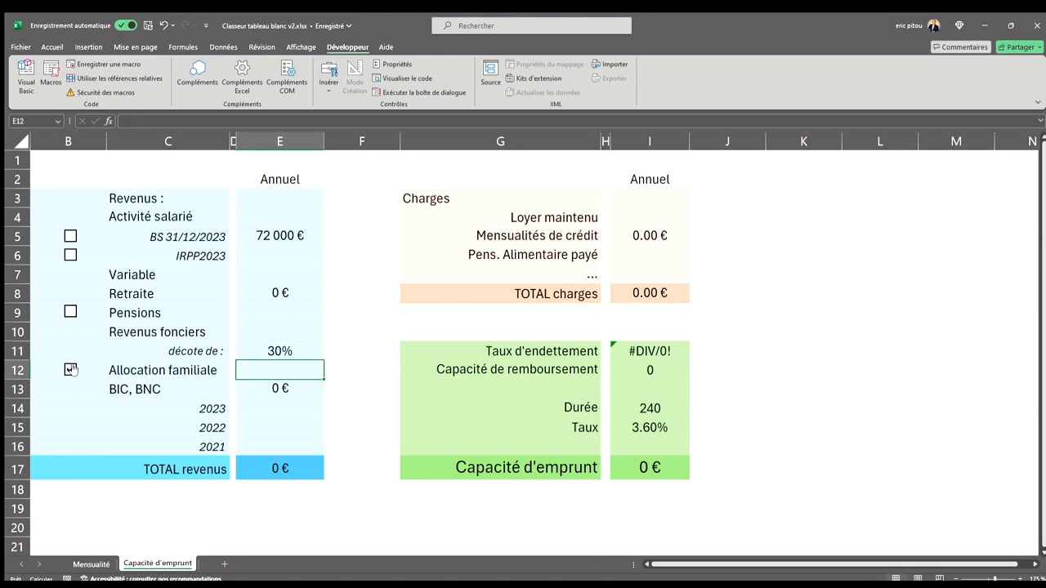
click(70, 369)
- Inspect the formulas behind BIC, BNC, TOTAL revenus, TOTAL charges and Taux d'endettement
click(128, 391)
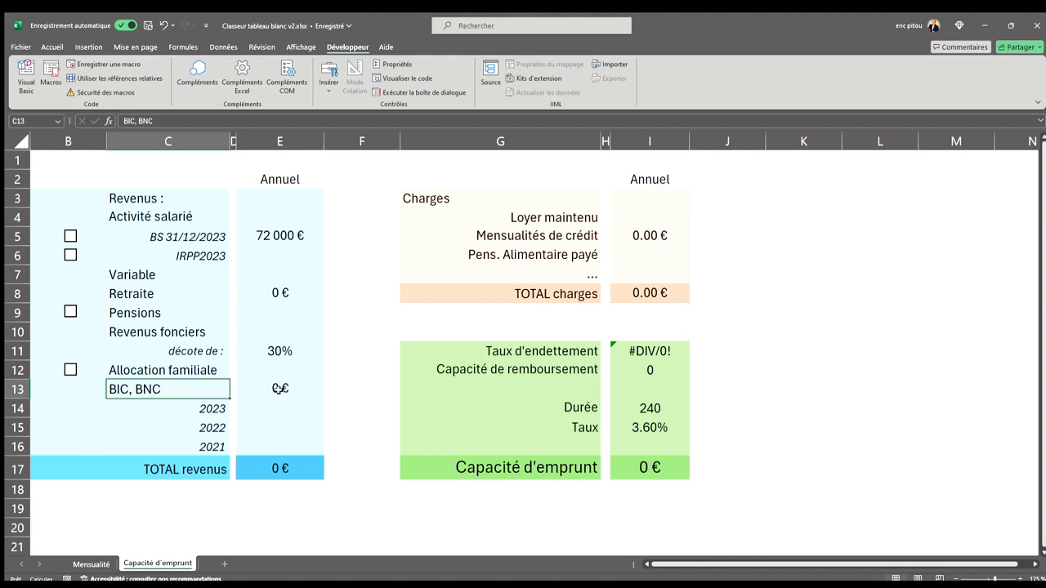
click(271, 394)
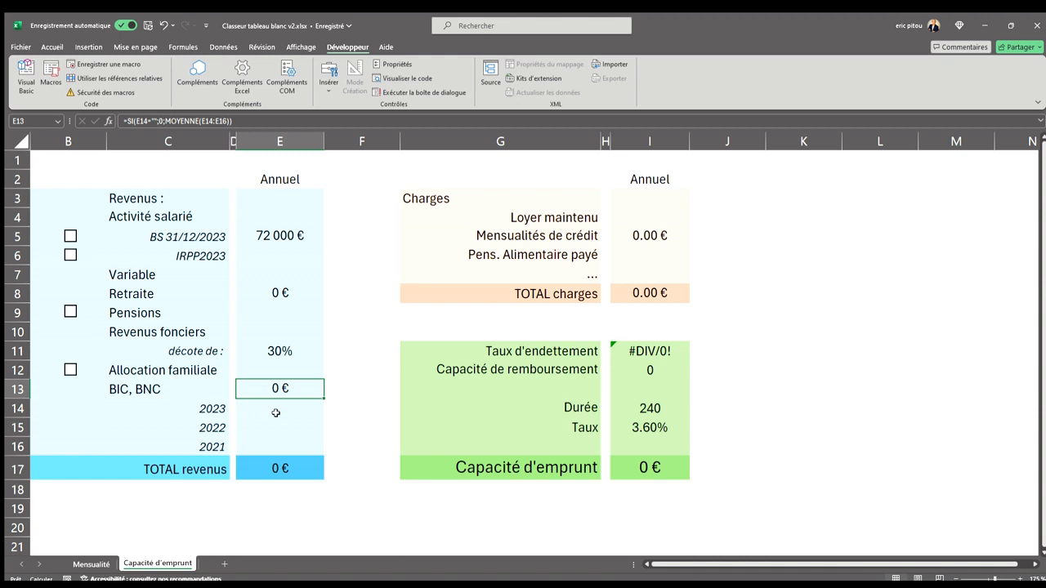
click(285, 467)
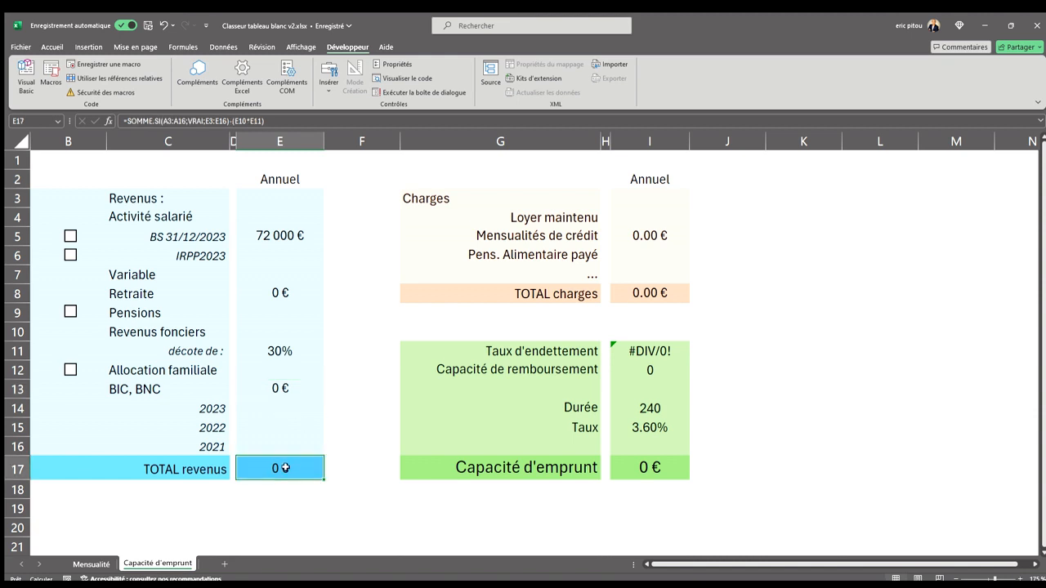
click(544, 214)
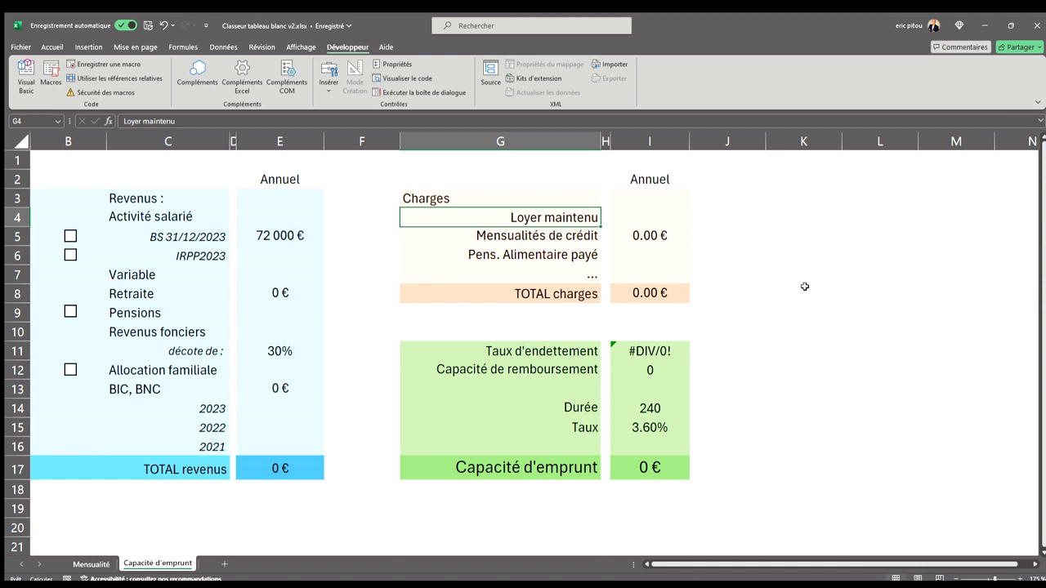
click(670, 291)
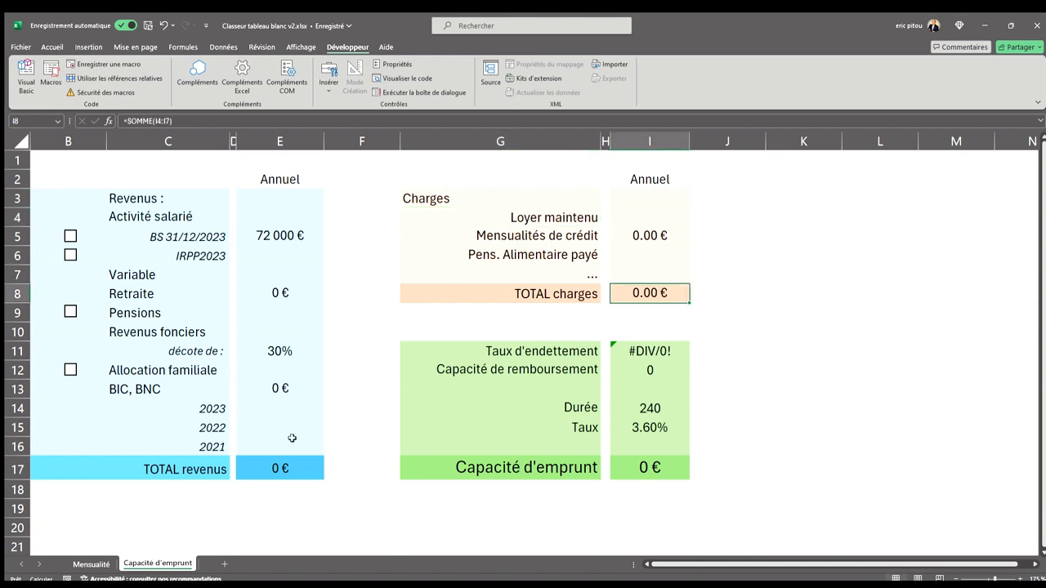
click(652, 351)
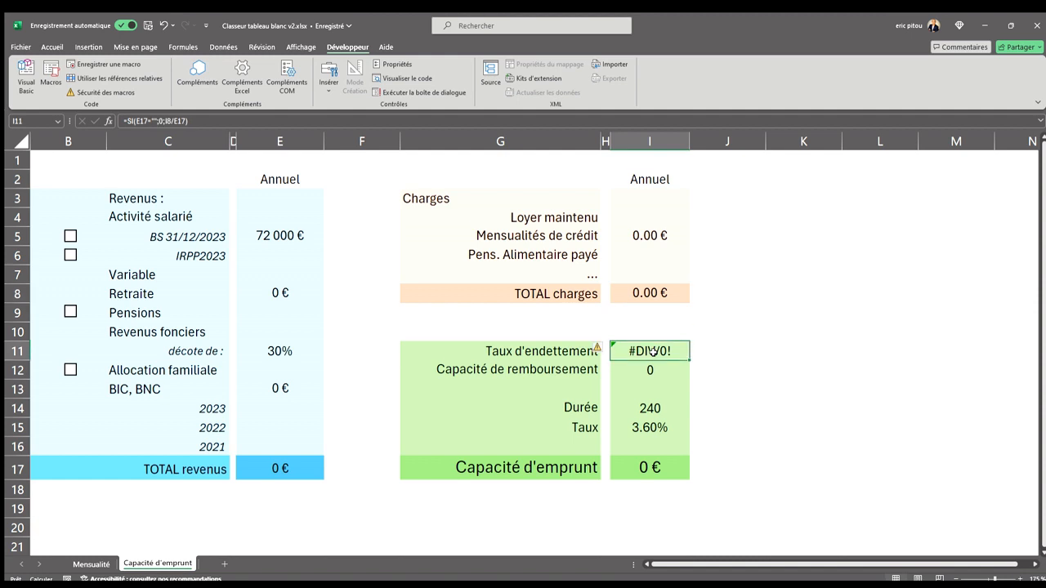
- Include the BS 31/12/2023 salary in the revenues and set the annual Loyer maintenu charge to 12000
click(280, 469)
click(70, 236)
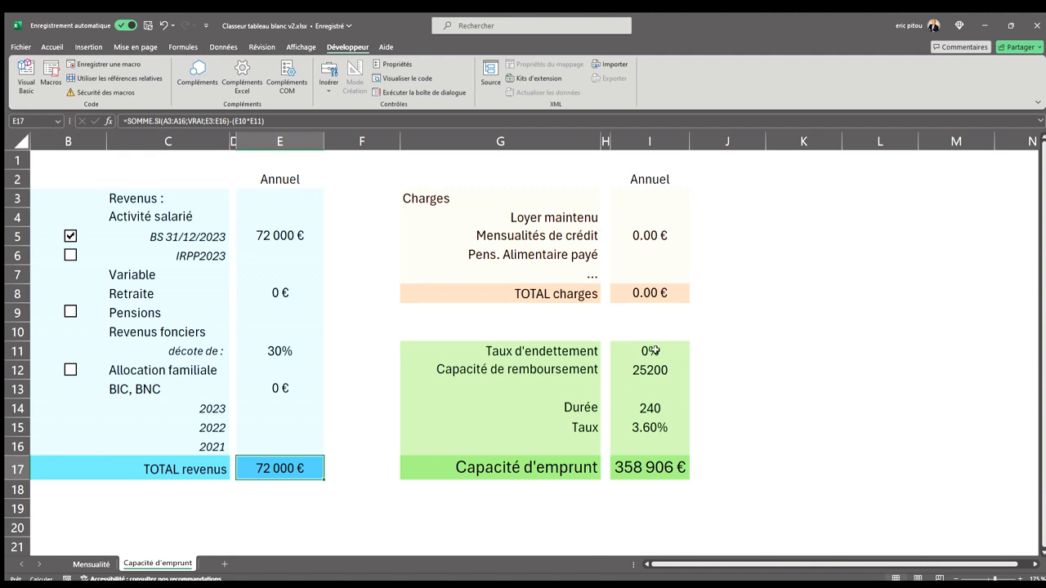
click(642, 217)
text(12000)
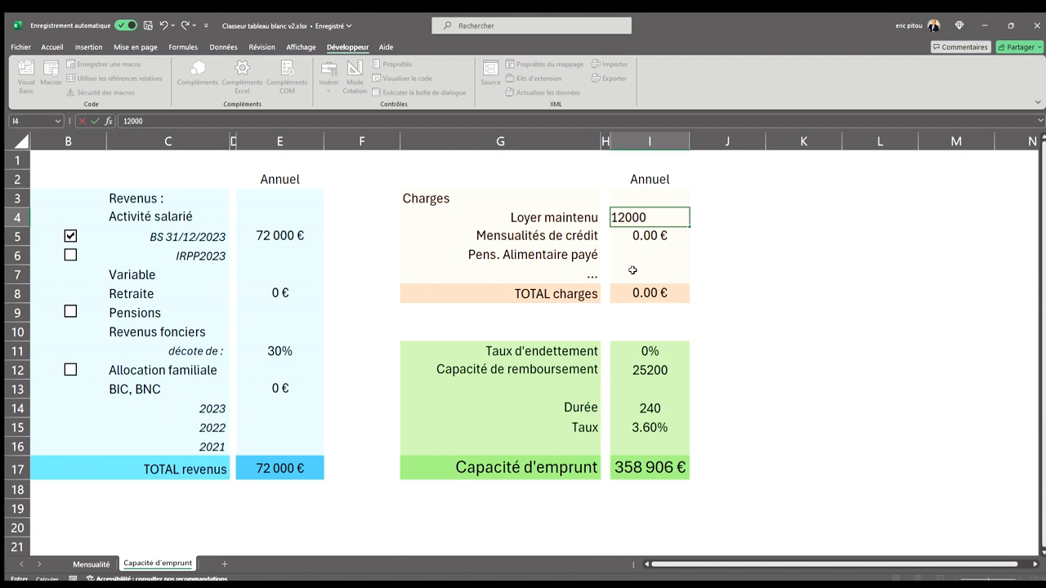
key(Return)
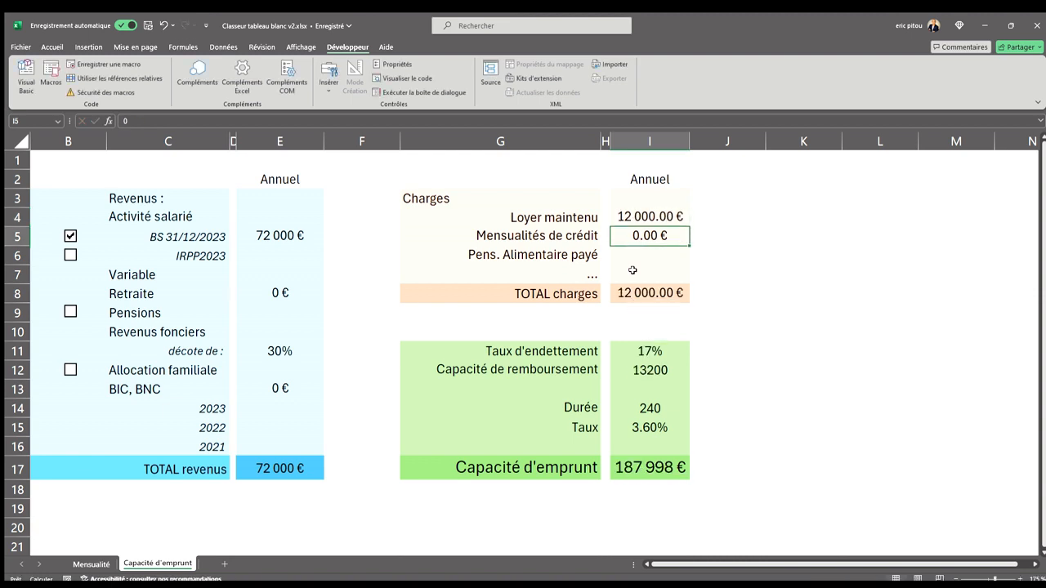
- Check the Taux d'endettement and Capacité de remboursement formulas, and reset the Loyer maintenu charge to 0
click(651, 353)
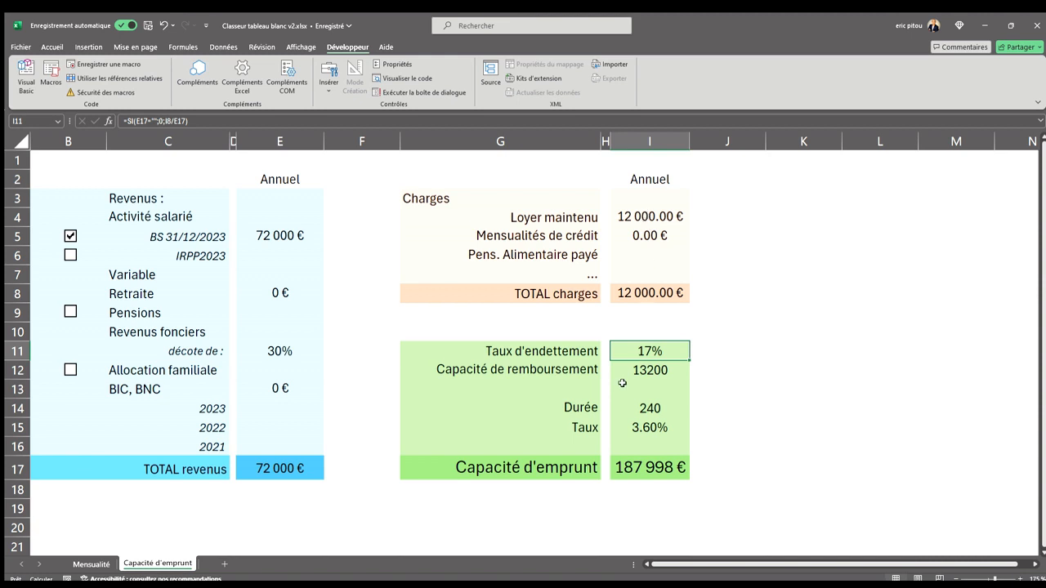
click(645, 370)
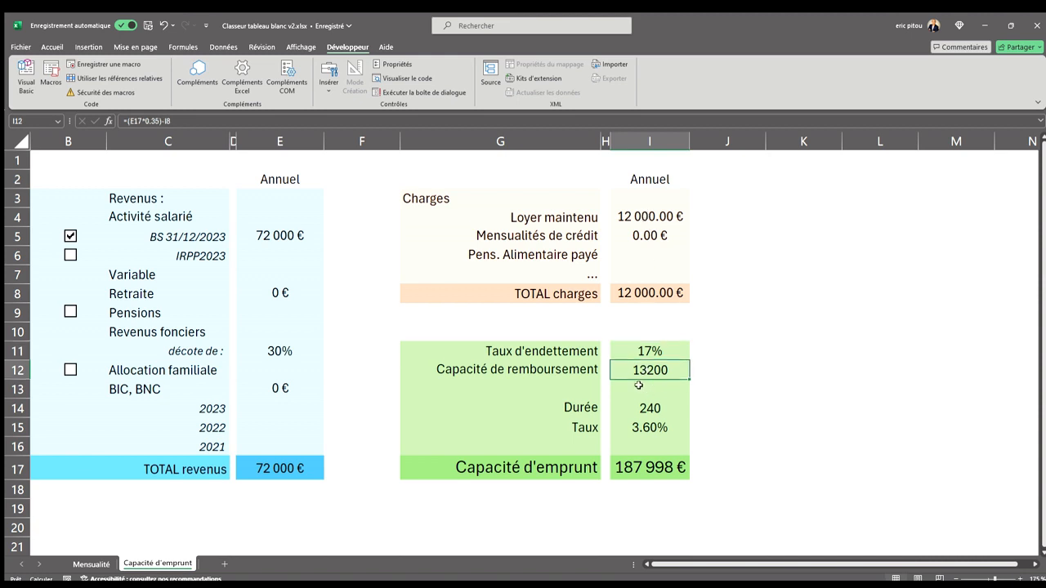
click(642, 216)
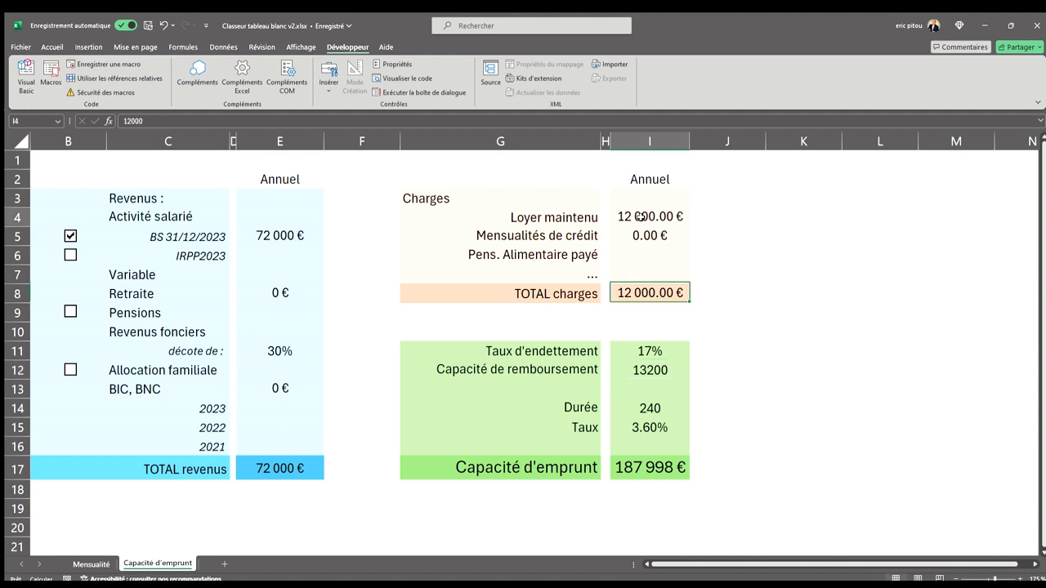
text(0)
key(Return)
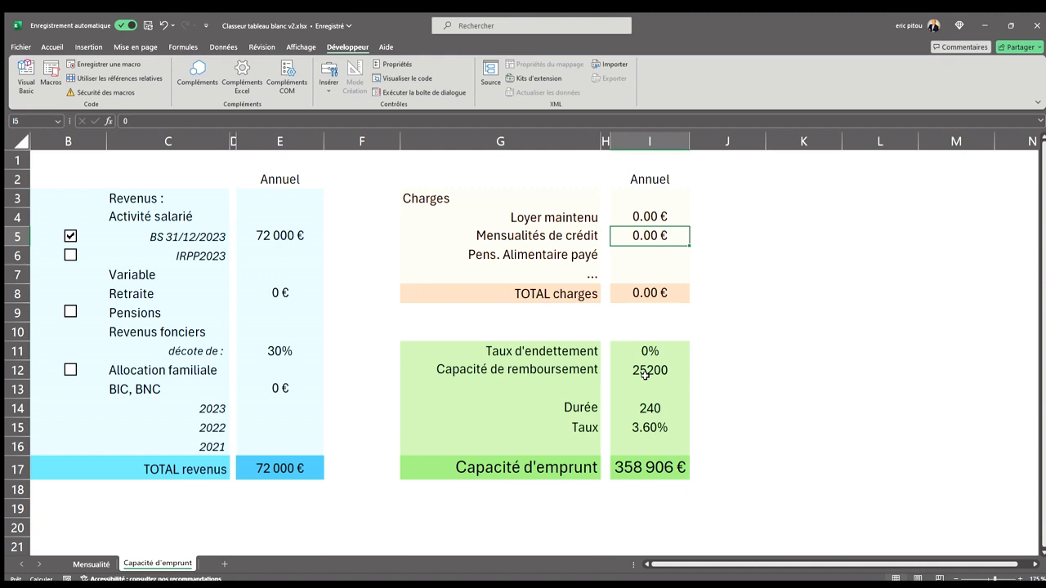
- Check the loan's Taux and set the annual Loyer maintenu charge to 12000 again
click(650, 430)
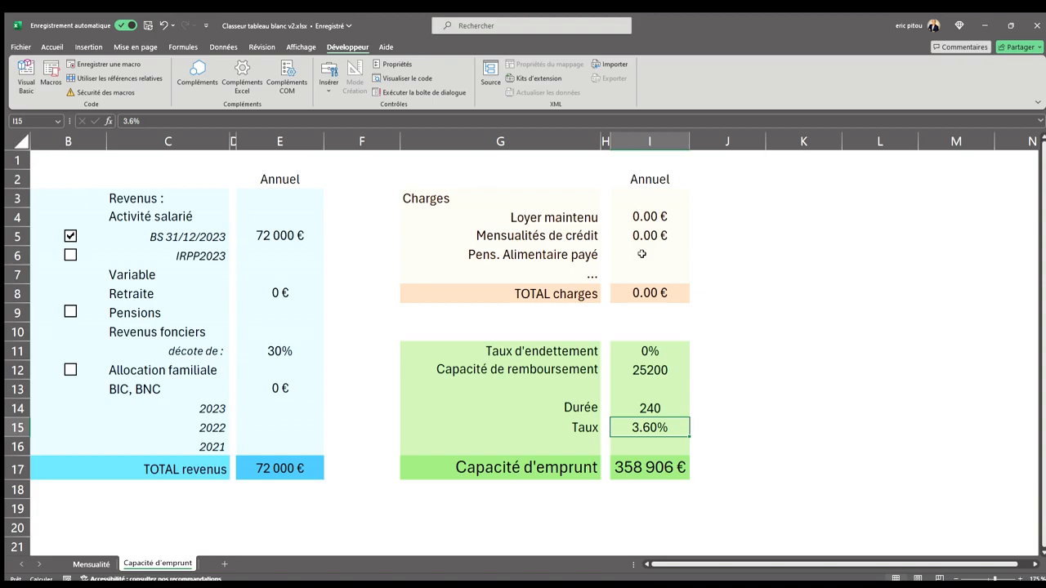
click(649, 216)
text(12000)
key(Return)
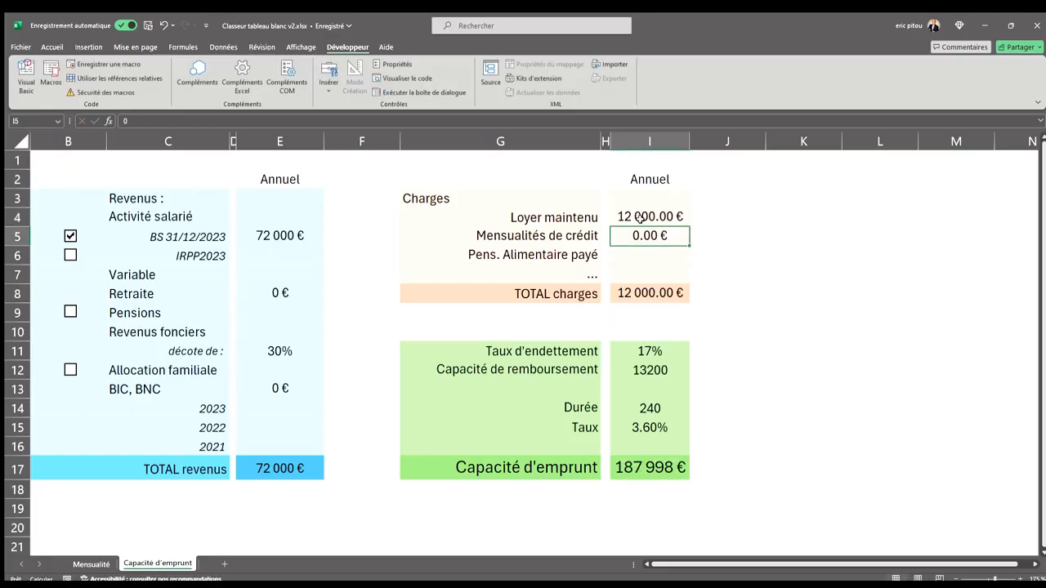
- Enter 12000 as the annual Revenus fonciers amount
click(276, 332)
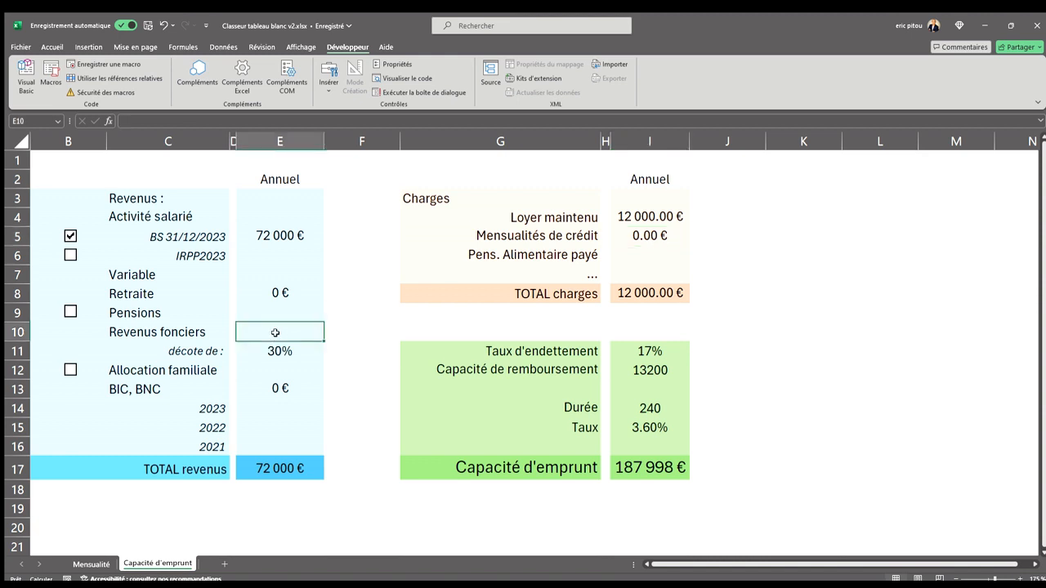
text(12000)
key(Return)
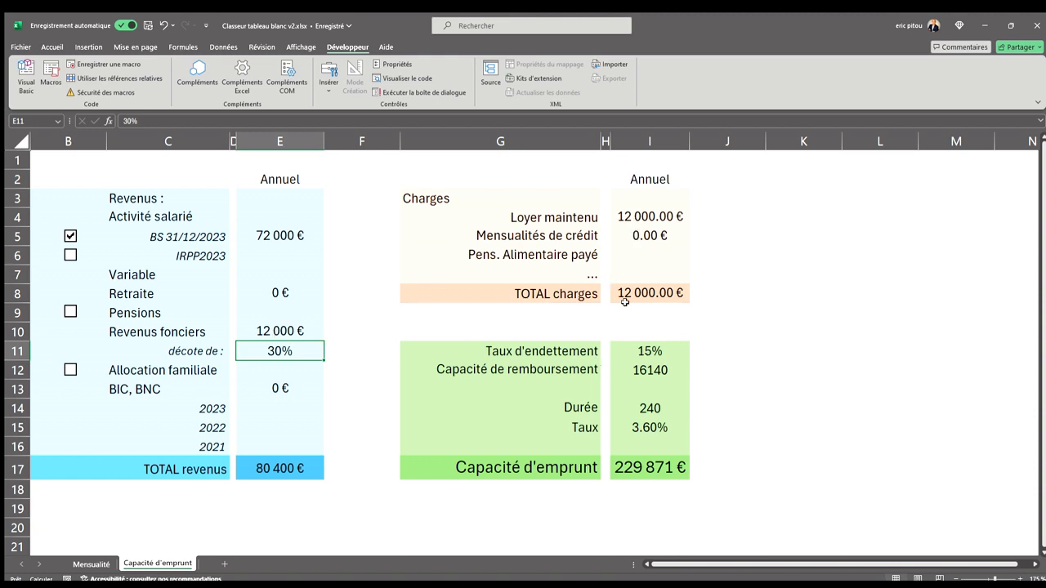
- Set the Loyer maintenu charge to 0 and select the annual Revenus fonciers amount
click(643, 216)
text(0)
key(Return)
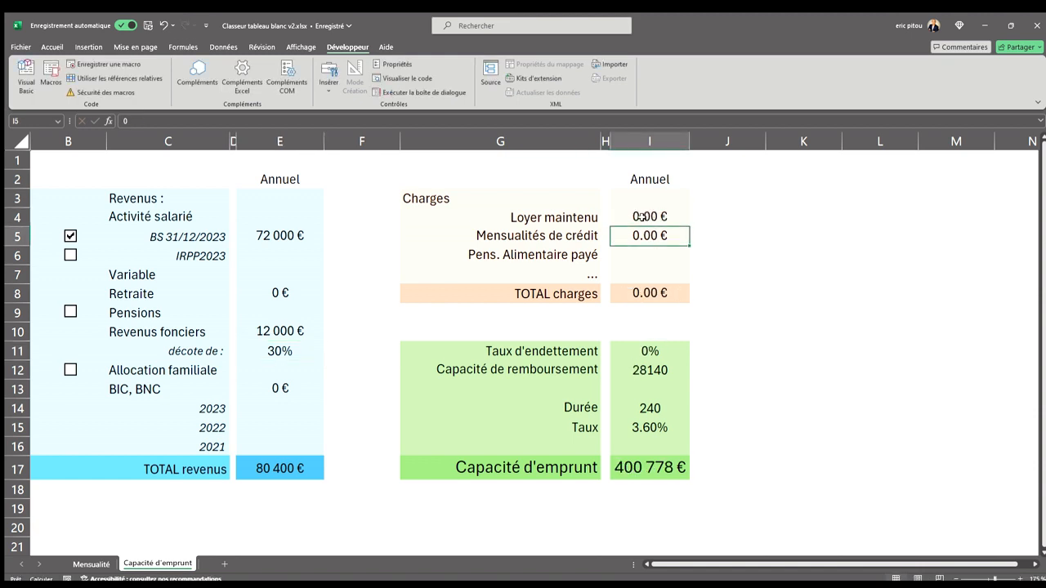
click(271, 331)
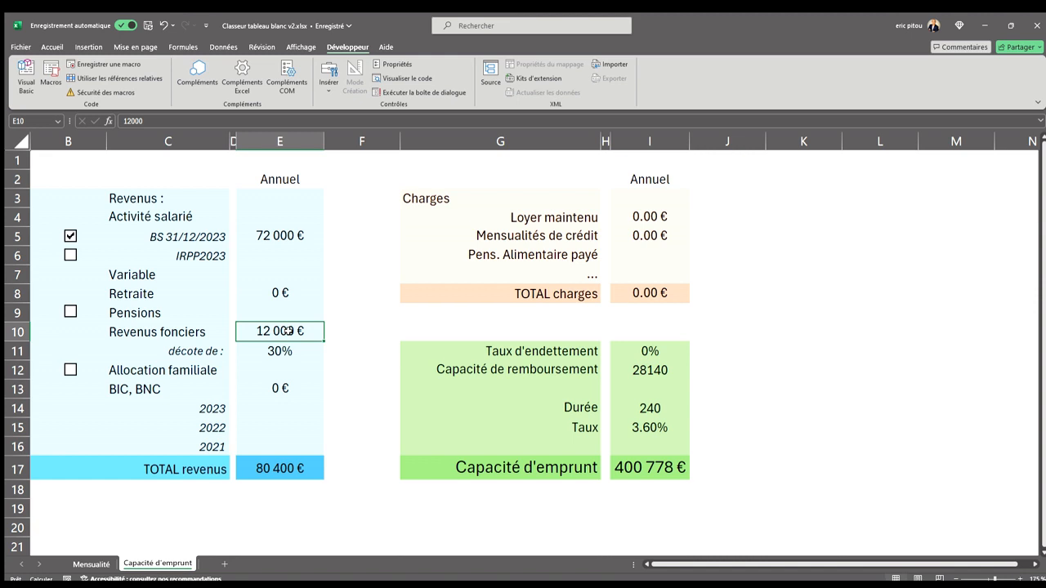
- Reset the annual Revenus fonciers amount to 0
text(0)
key(Return)
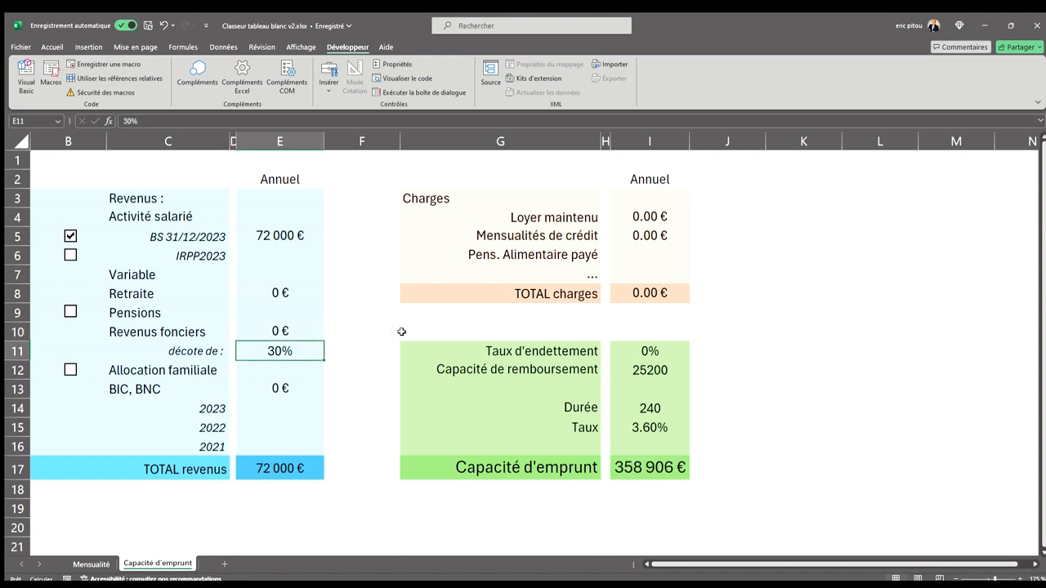
- Examine the rate, duration and repayment-capacity arguments of the VA formula behind Capacité d'emprunt, leaving the formula as it is
click(650, 468)
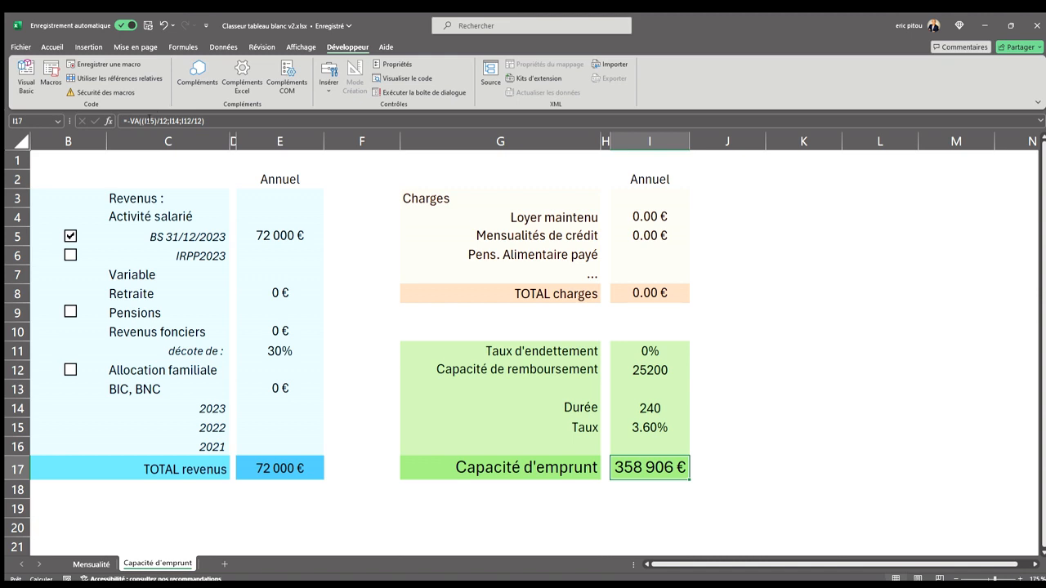
click(139, 124)
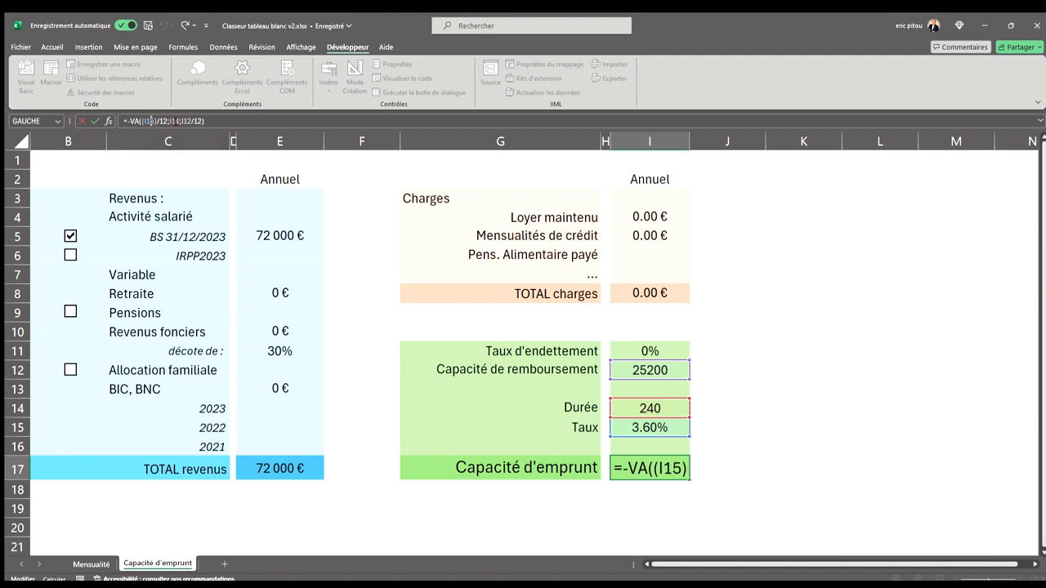
click(174, 121)
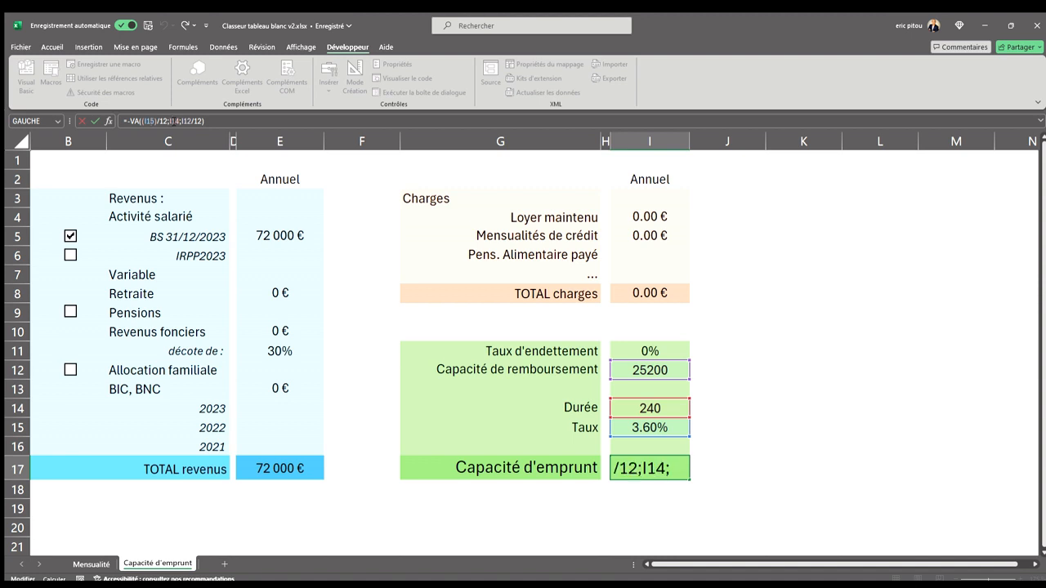
click(187, 121)
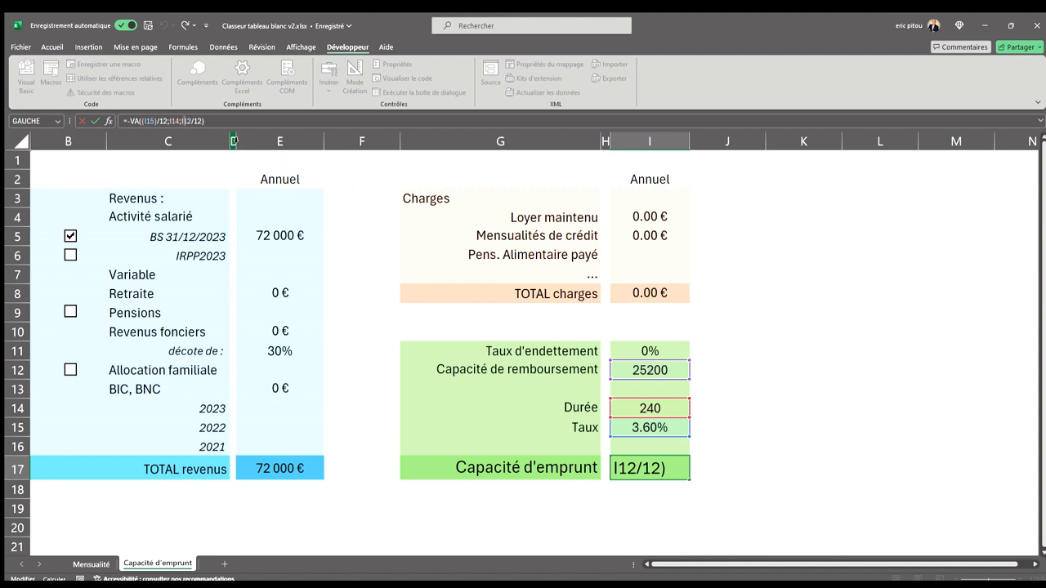
key(Return)
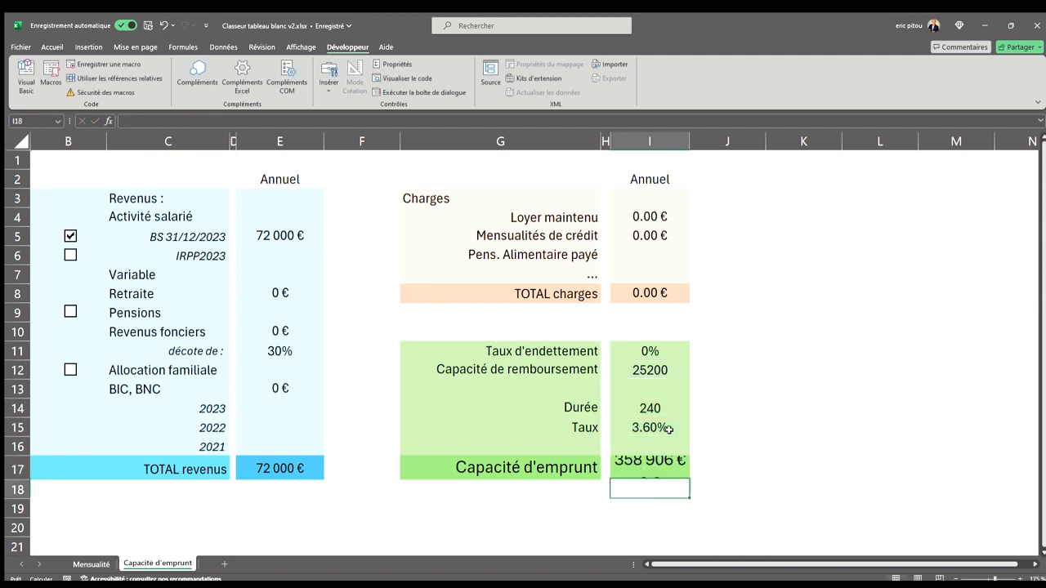